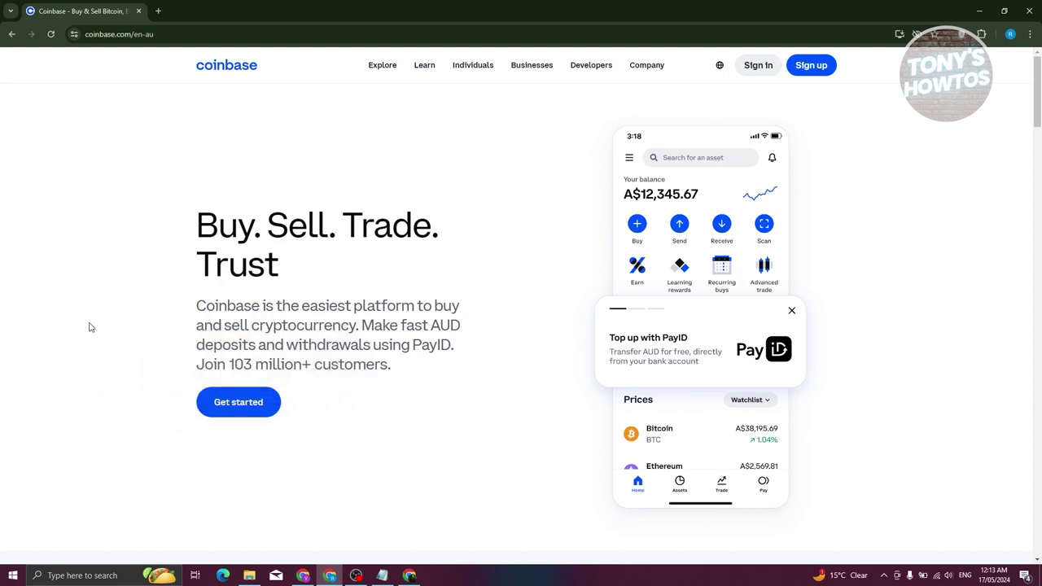
Sign up with a saved autofill email, continue to the full form, and bring up the User Agreement link's menu.
click(820, 68)
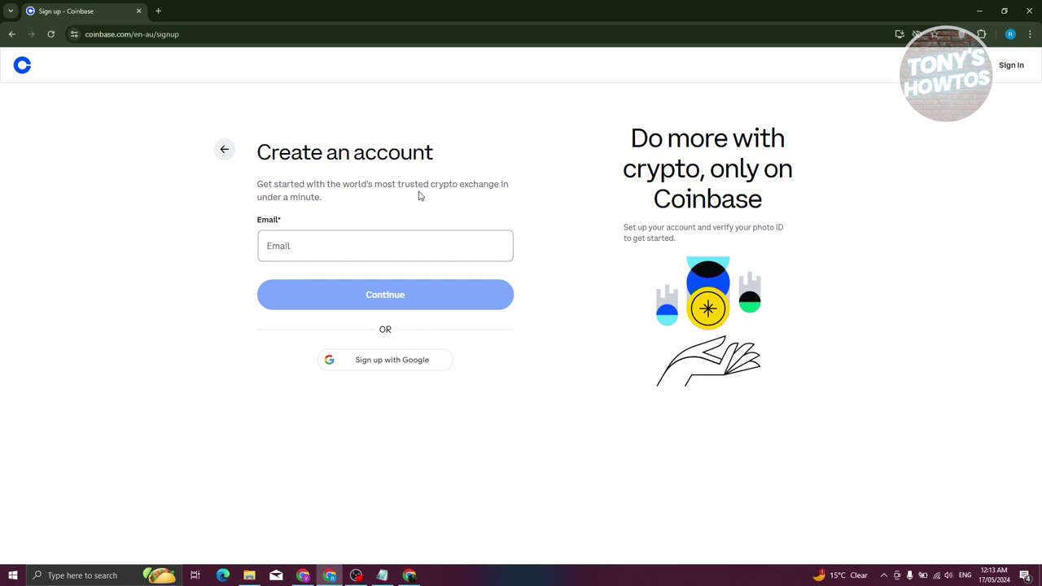
click(375, 245)
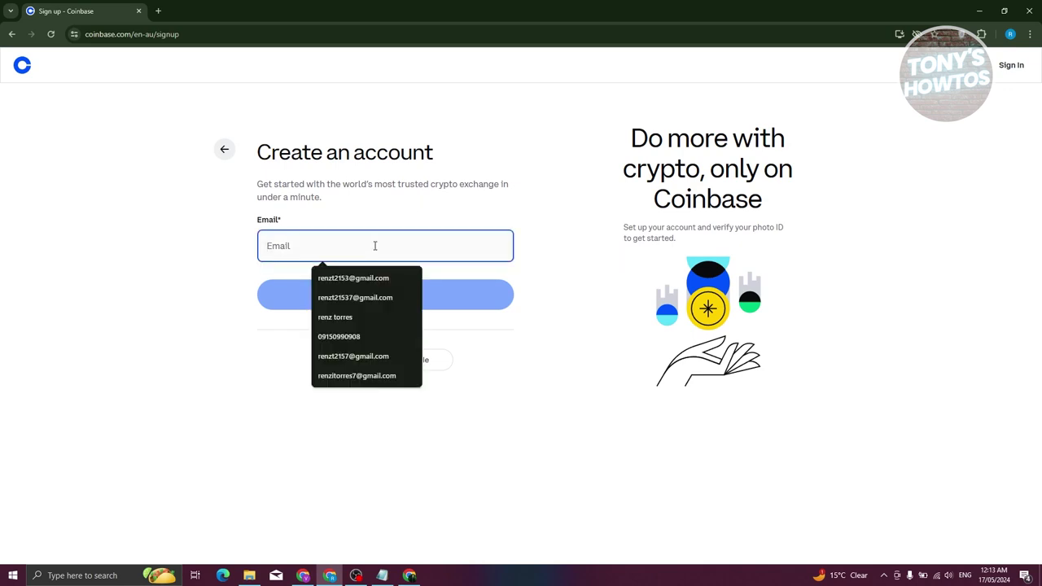
click(359, 375)
click(314, 299)
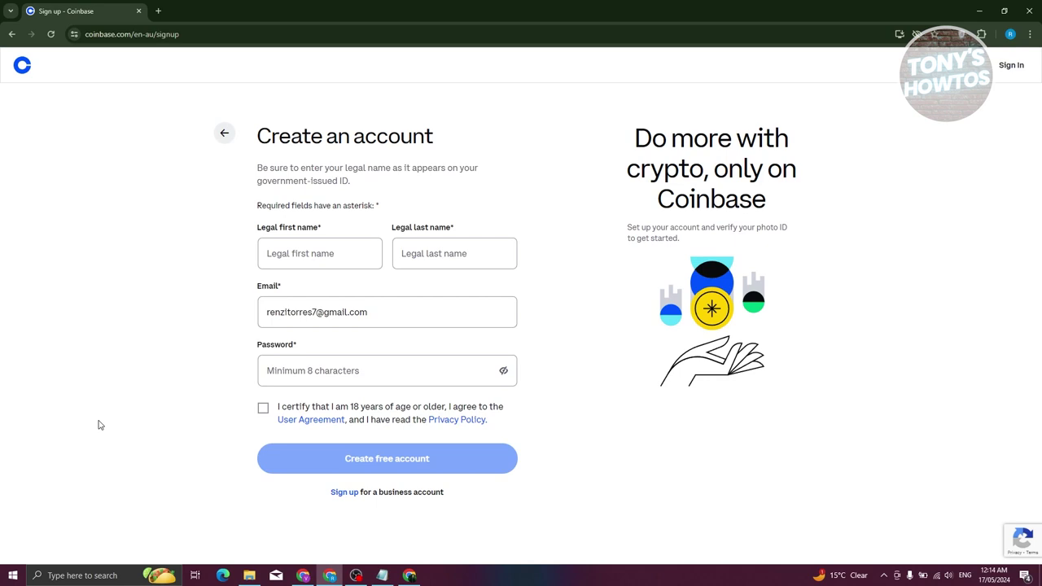
right_click(333, 424)
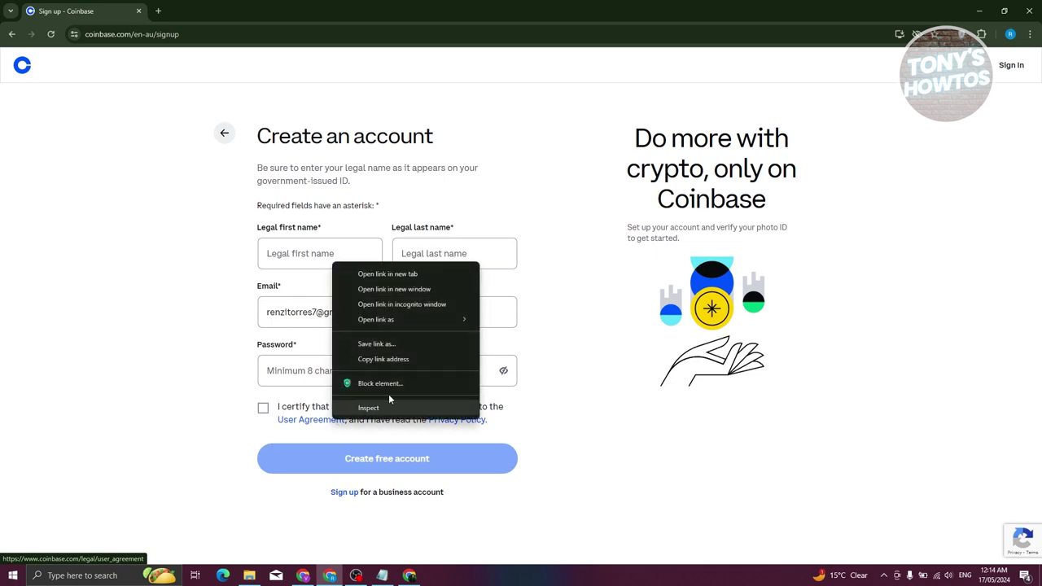
Open the User Agreement in a new tab and scroll through it.
click(407, 273)
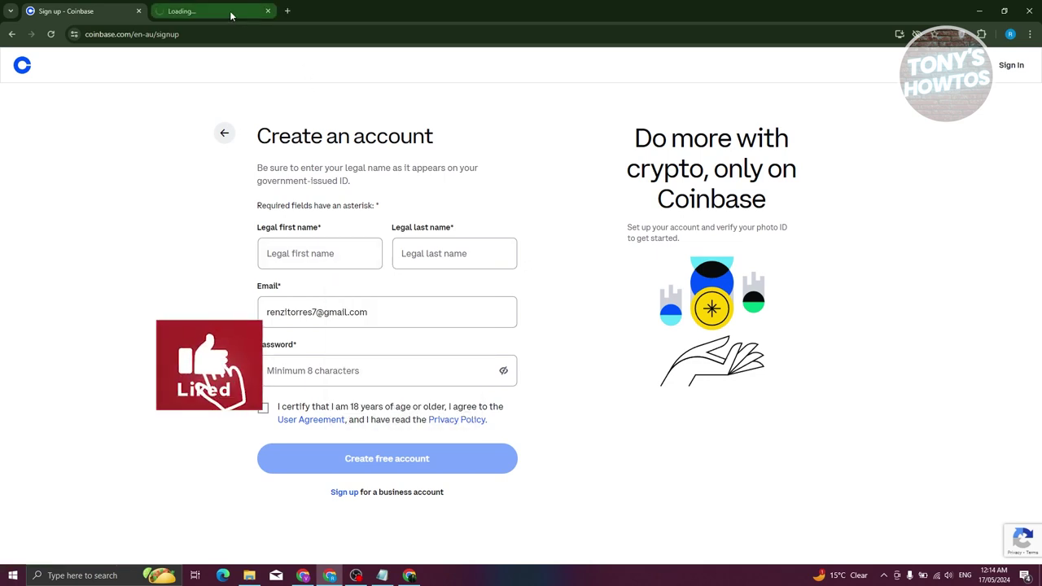
click(224, 11)
scroll(272, 301, down, 15)
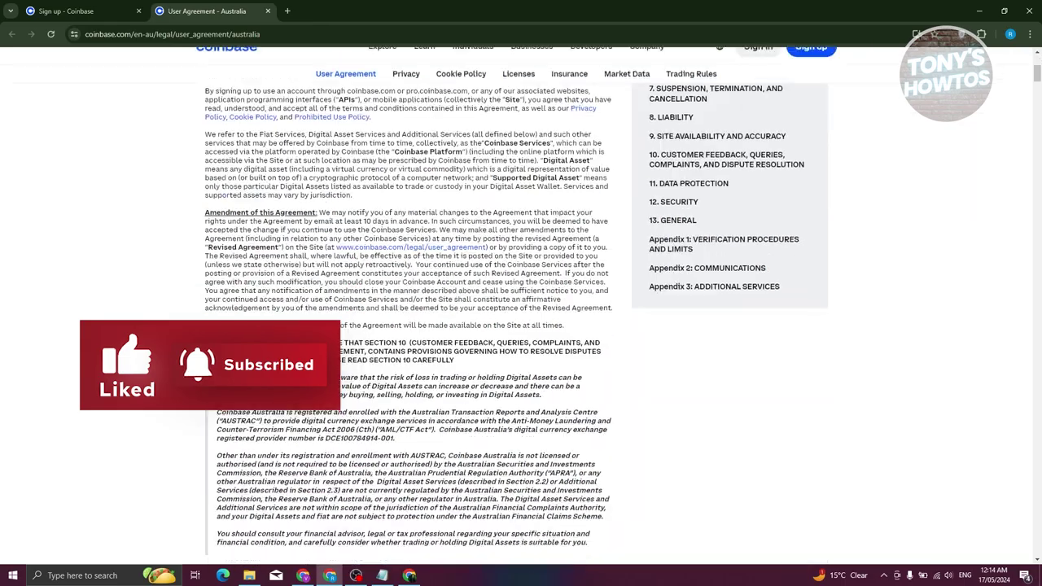
scroll(309, 373, down, 10)
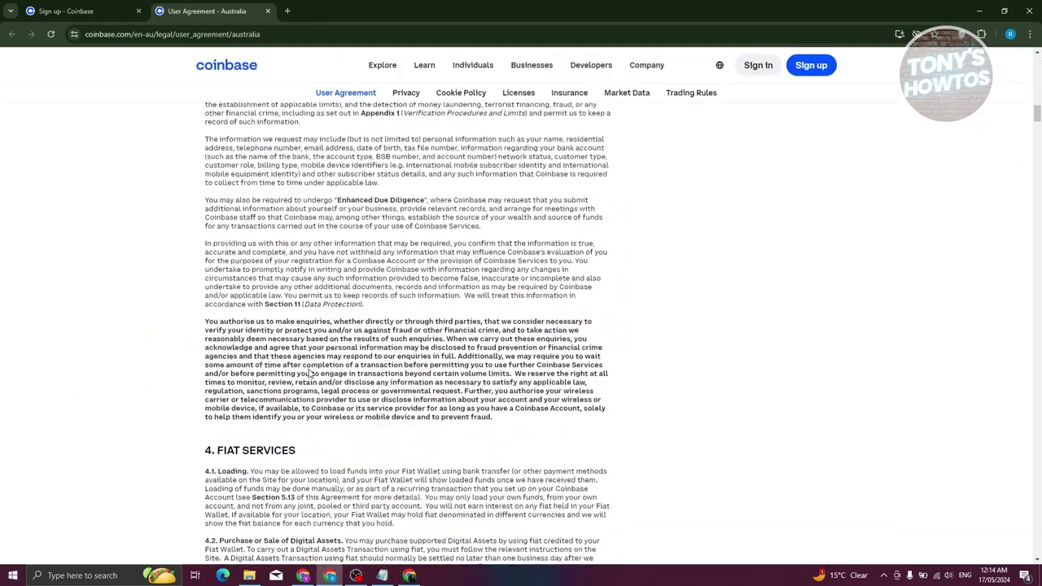
Close the agreement tab and tick the age and User Agreement certification box.
click(88, 8)
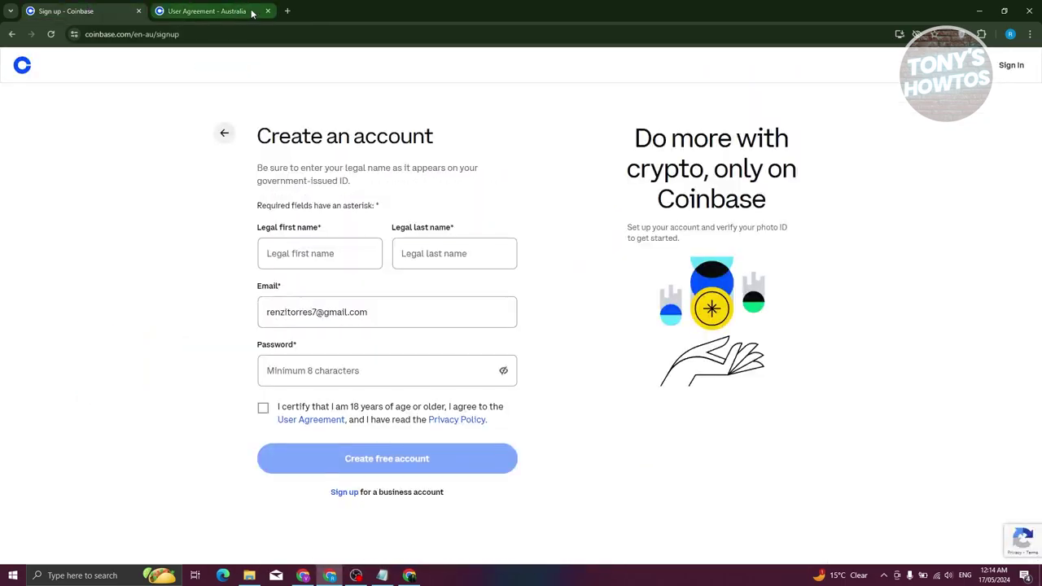
click(267, 10)
click(263, 408)
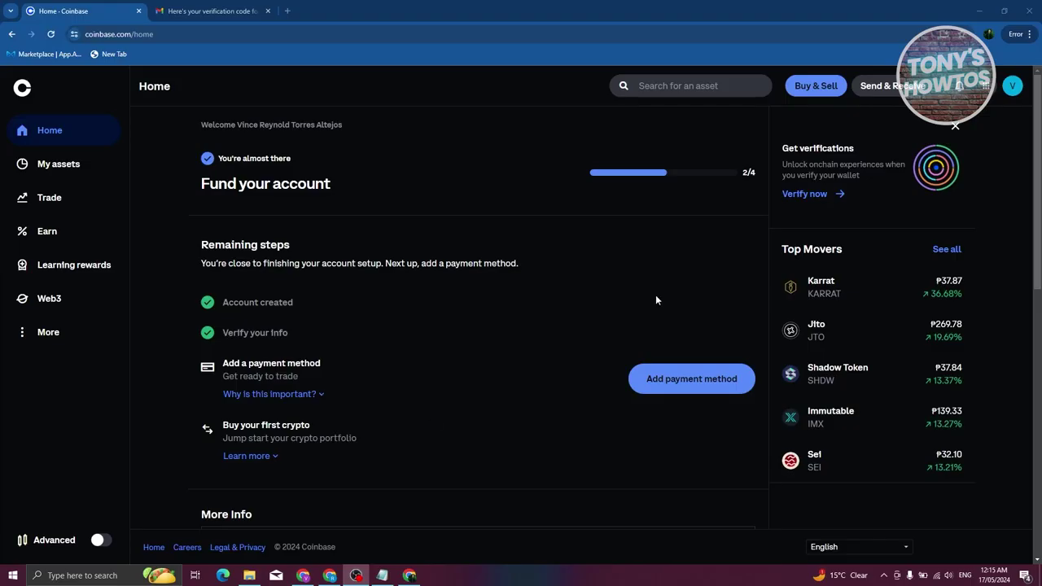
Close the Gmail verification-code tab, leaving only the Coinbase Home dashboard.
click(267, 12)
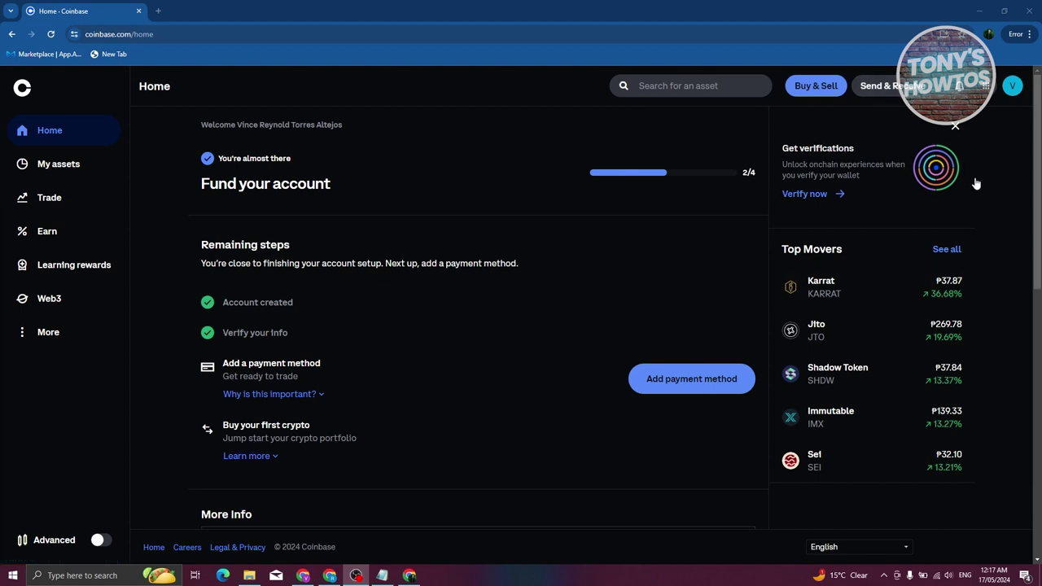
click(887, 86)
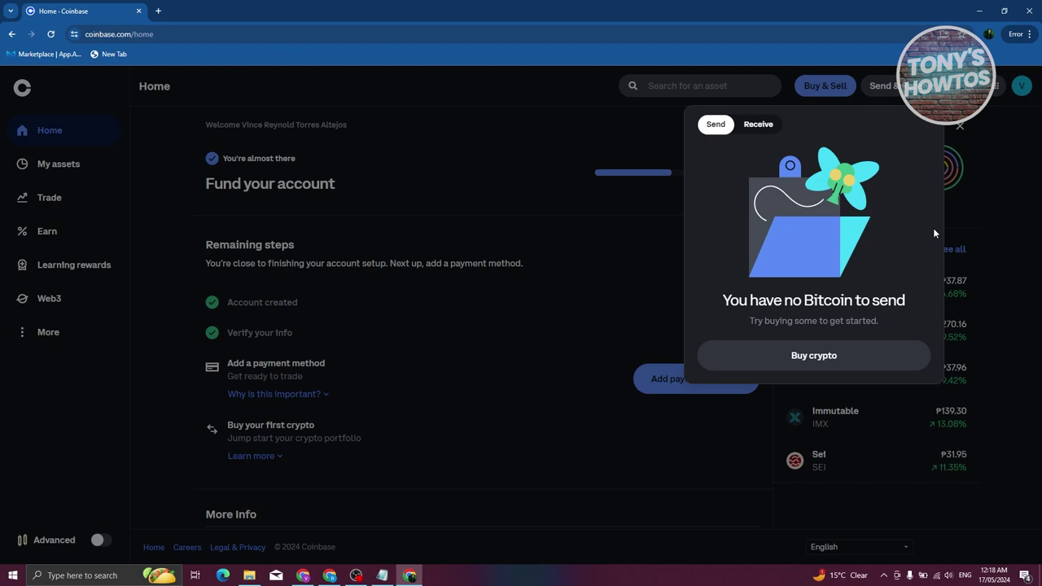
click(760, 127)
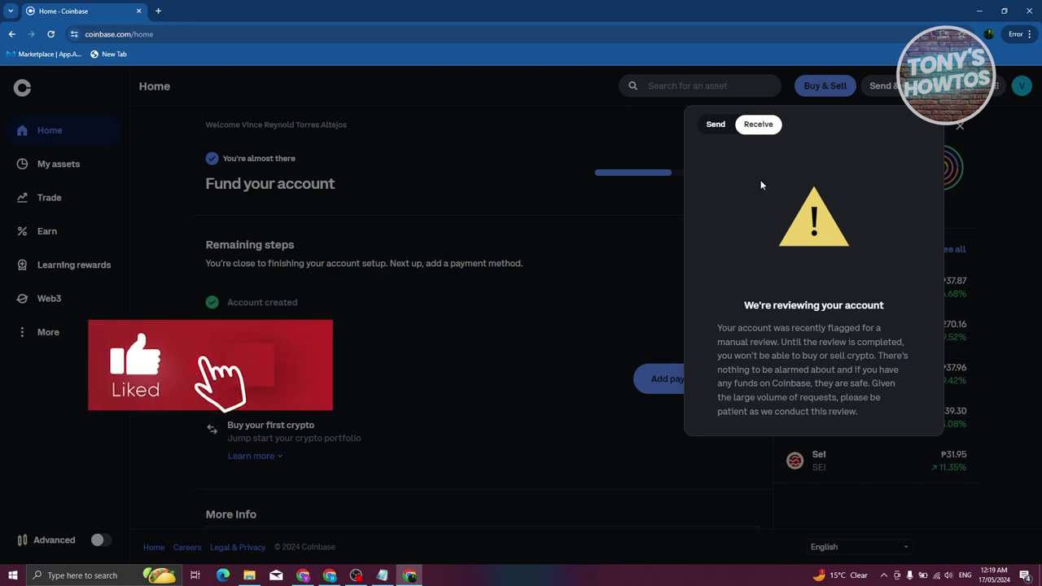
click(960, 126)
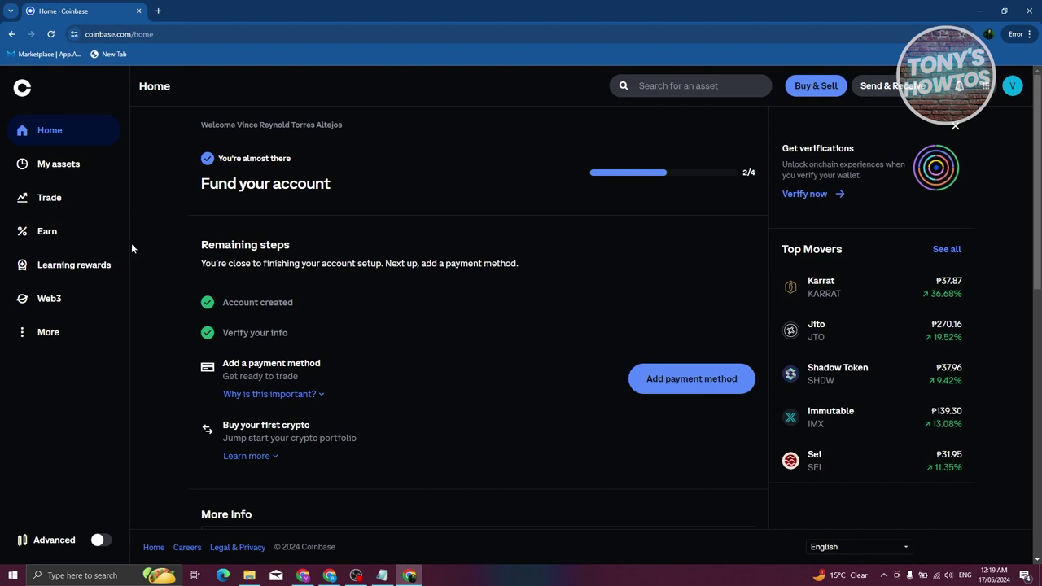
click(55, 168)
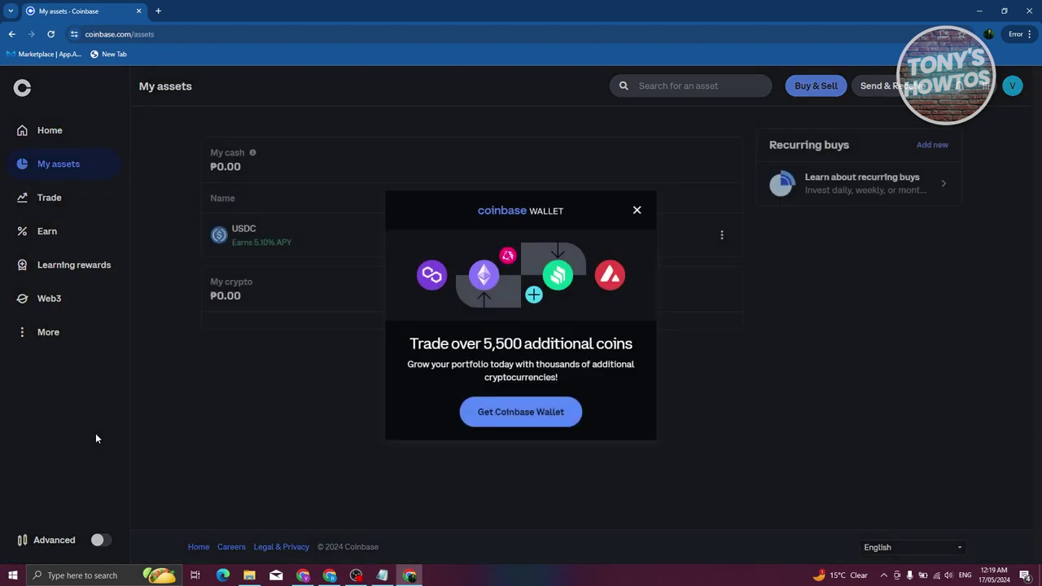
Dismiss the Coinbase Wallet popup and go to the Trade page listing Bitcoin, Ethereum and other prices.
click(637, 210)
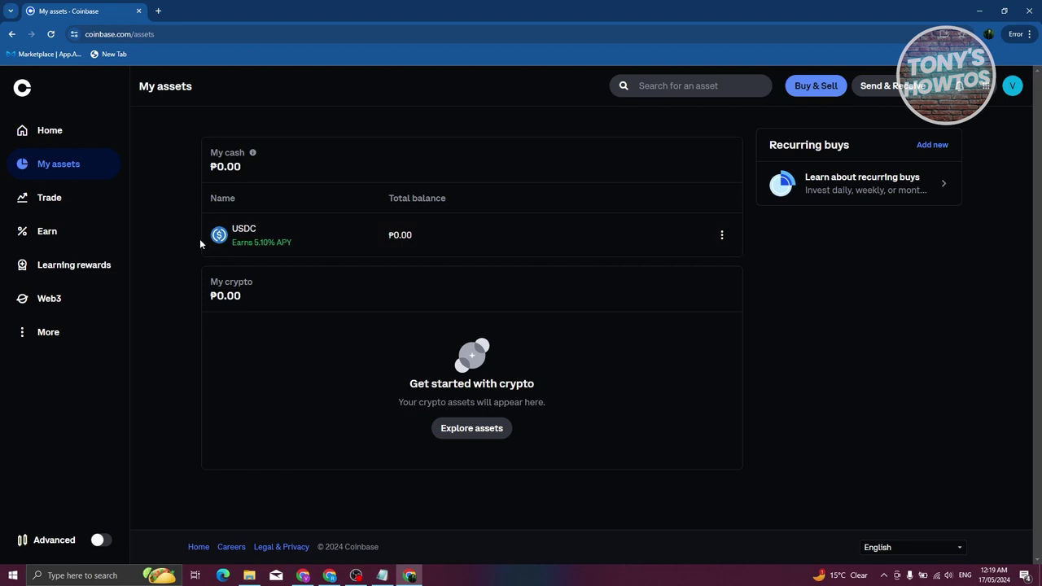
click(85, 207)
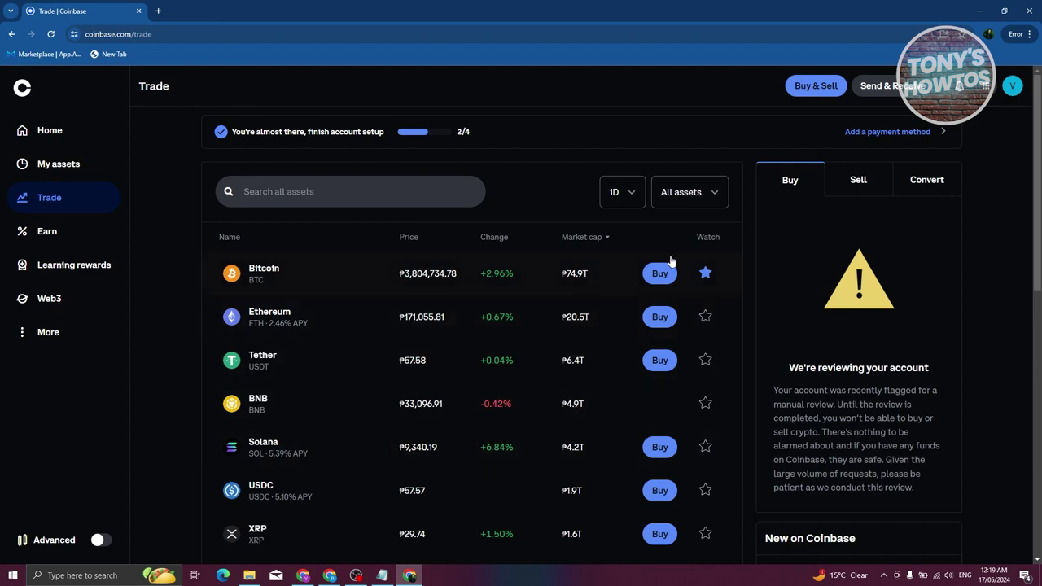
scroll(989, 245, down, 3)
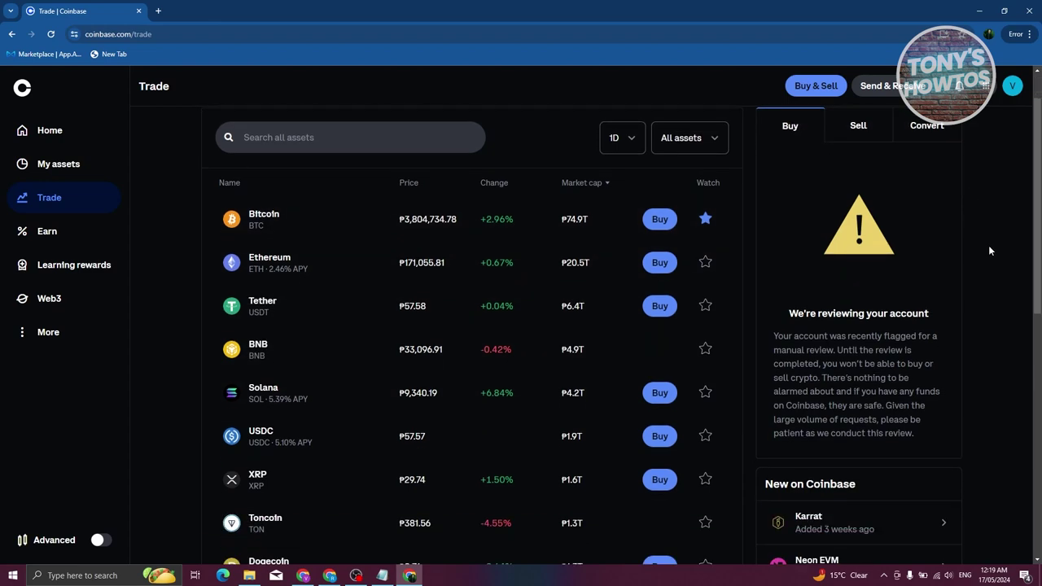
scroll(989, 245, up, 3)
click(285, 283)
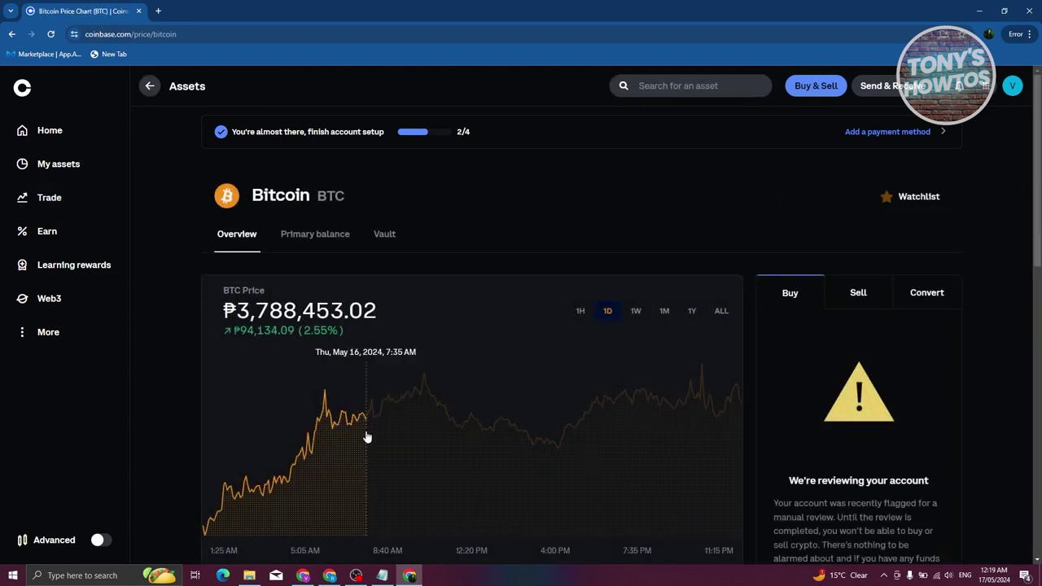
Scroll down the Bitcoin page past the 1D BTC price chart.
scroll(334, 381, down, 1)
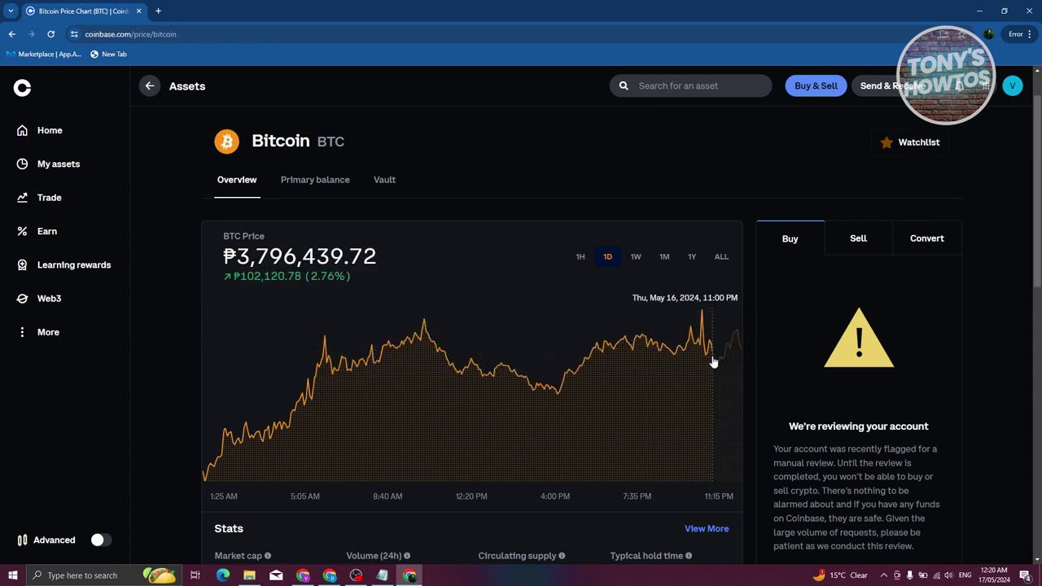
click(634, 257)
click(663, 257)
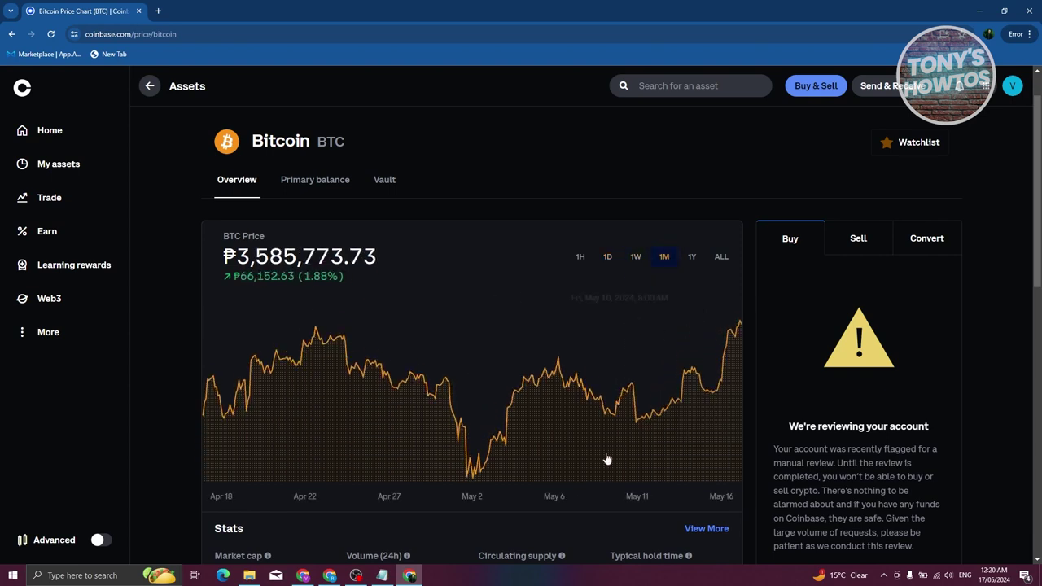
click(693, 258)
click(722, 257)
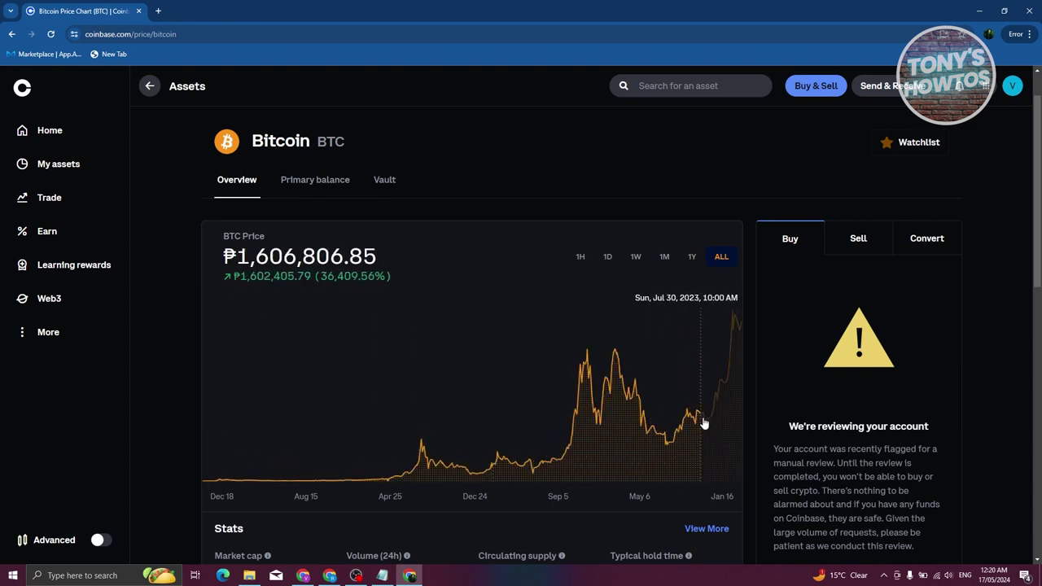
click(580, 257)
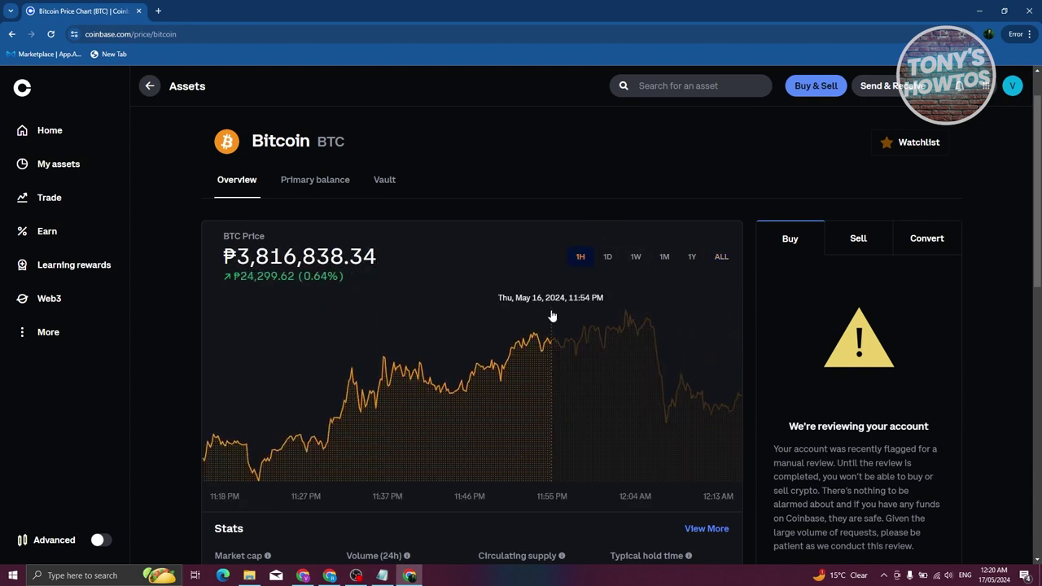
scroll(541, 359, down, 3)
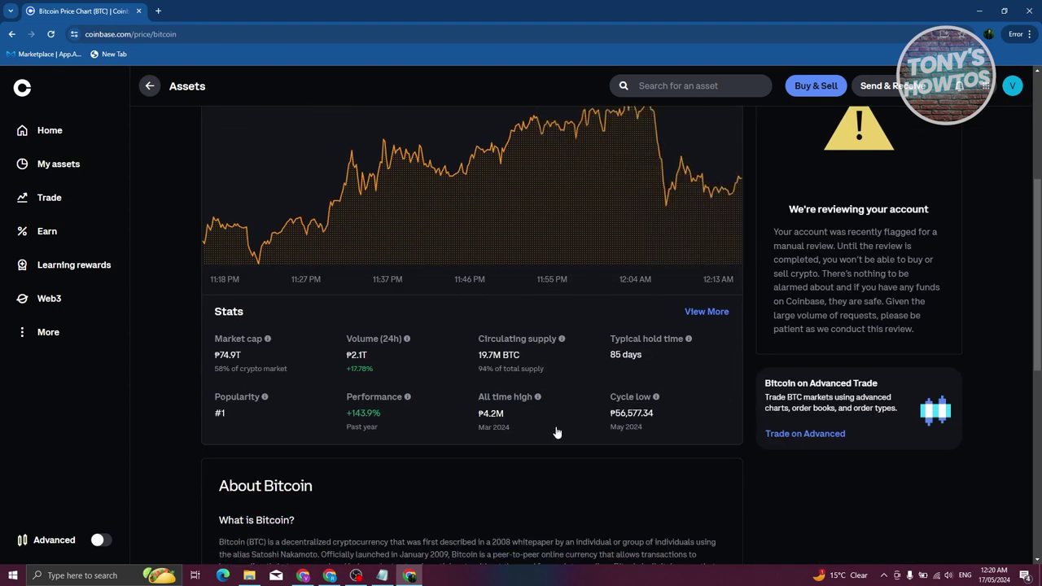
scroll(546, 444, up, 3)
scroll(535, 453, down, 1)
scroll(562, 427, up, 2)
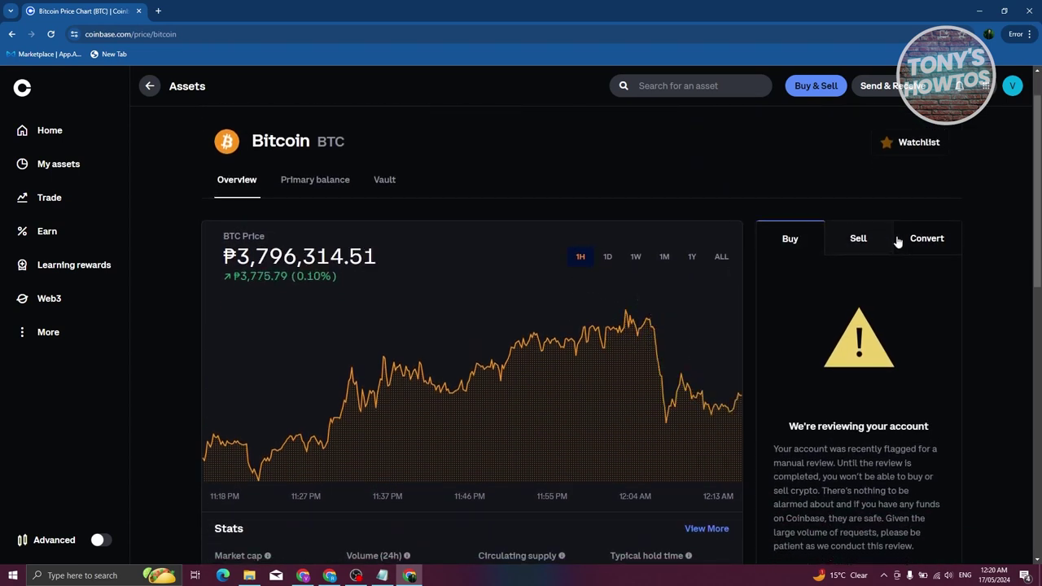
scroll(826, 369, down, 1)
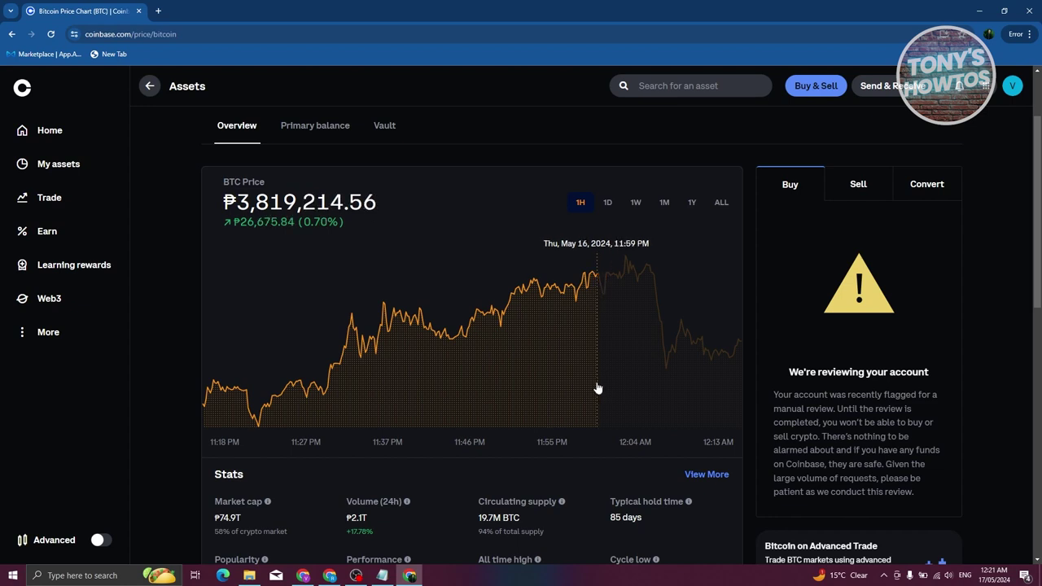
scroll(603, 383, up, 1)
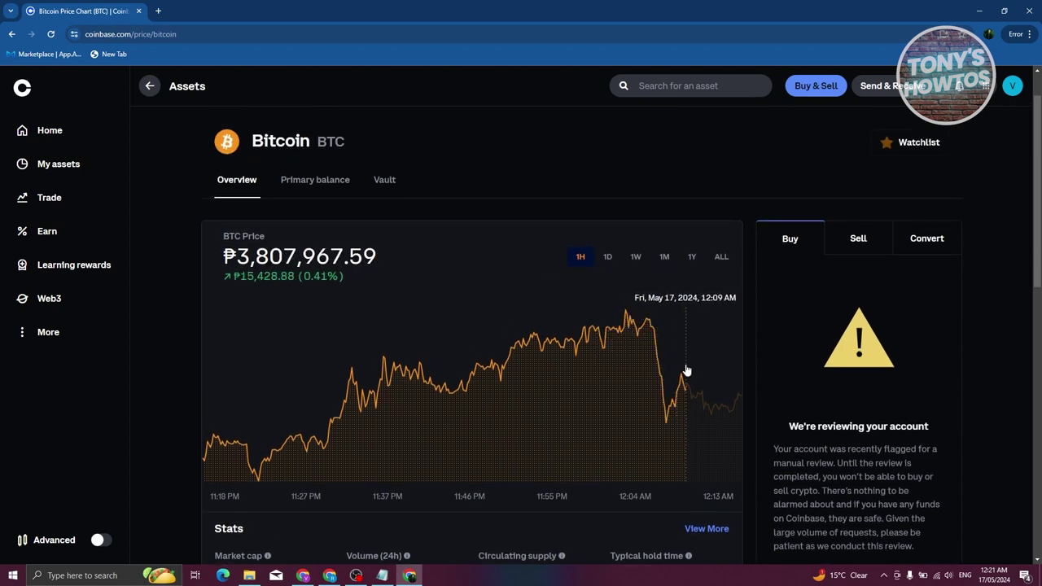
click(328, 179)
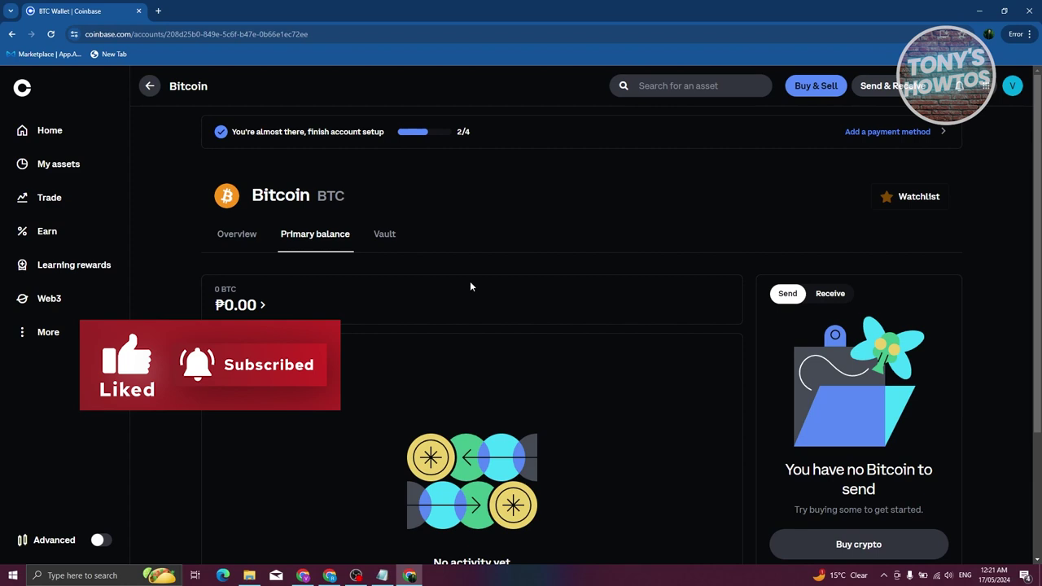
scroll(377, 241, down, 1)
scroll(399, 263, down, 1)
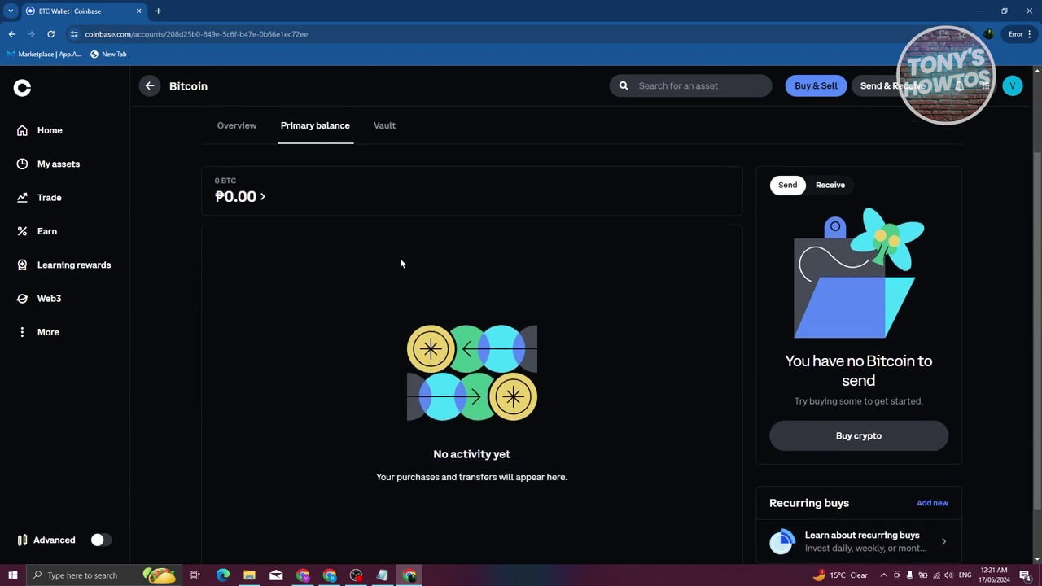
scroll(439, 281, down, 2)
scroll(445, 284, up, 5)
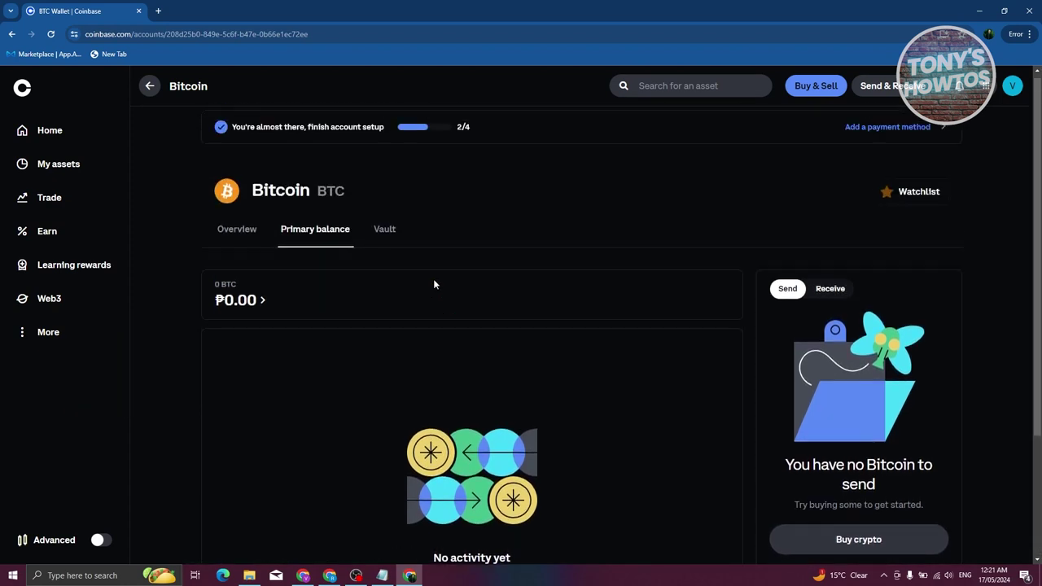
click(391, 251)
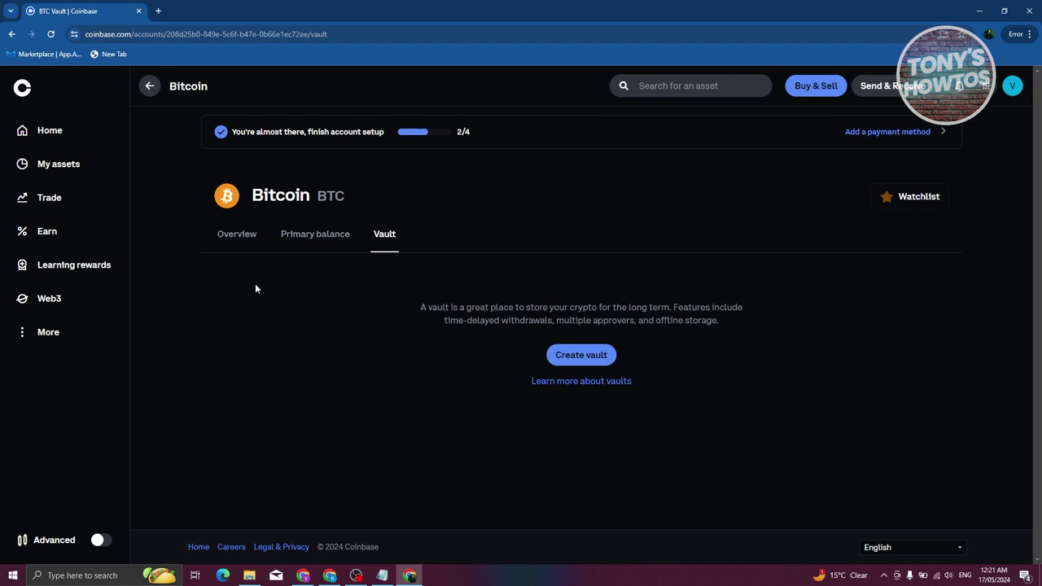
click(238, 242)
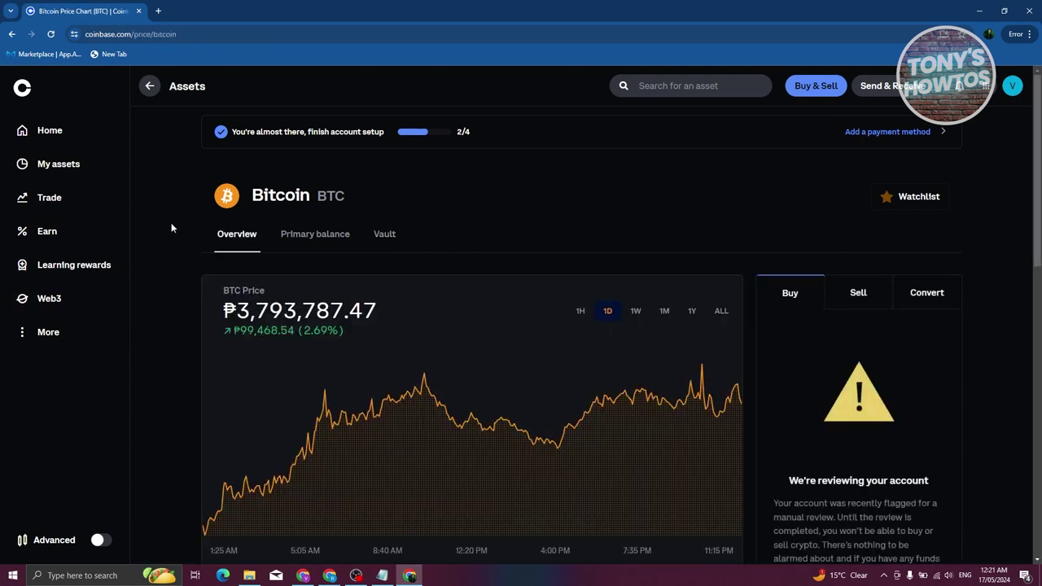
View the Earn staking rewards page, then switch to Coinbase Advanced's BTC-USDC trade view.
click(53, 243)
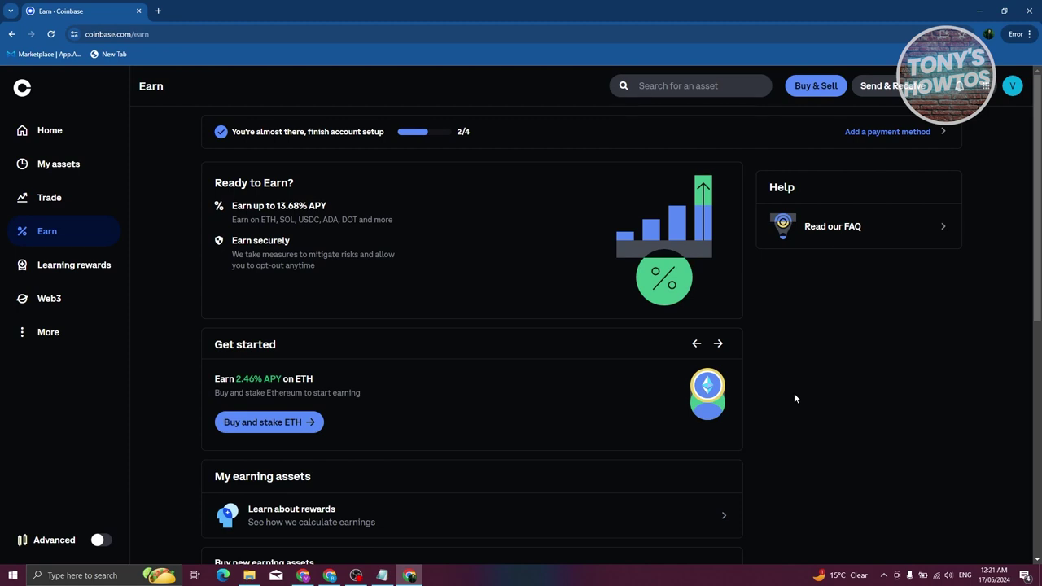
click(99, 540)
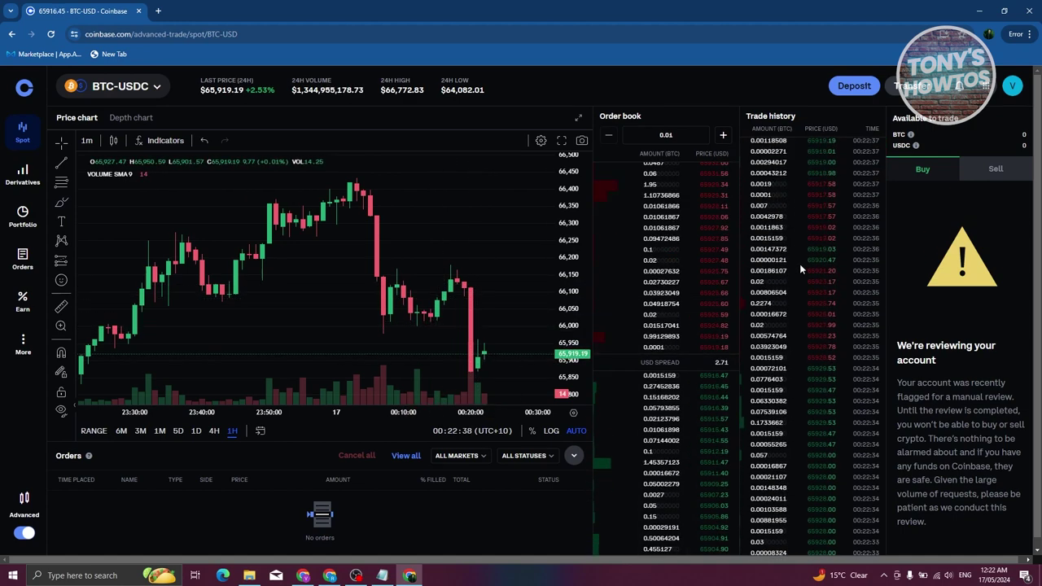
scroll(685, 326, down, 2)
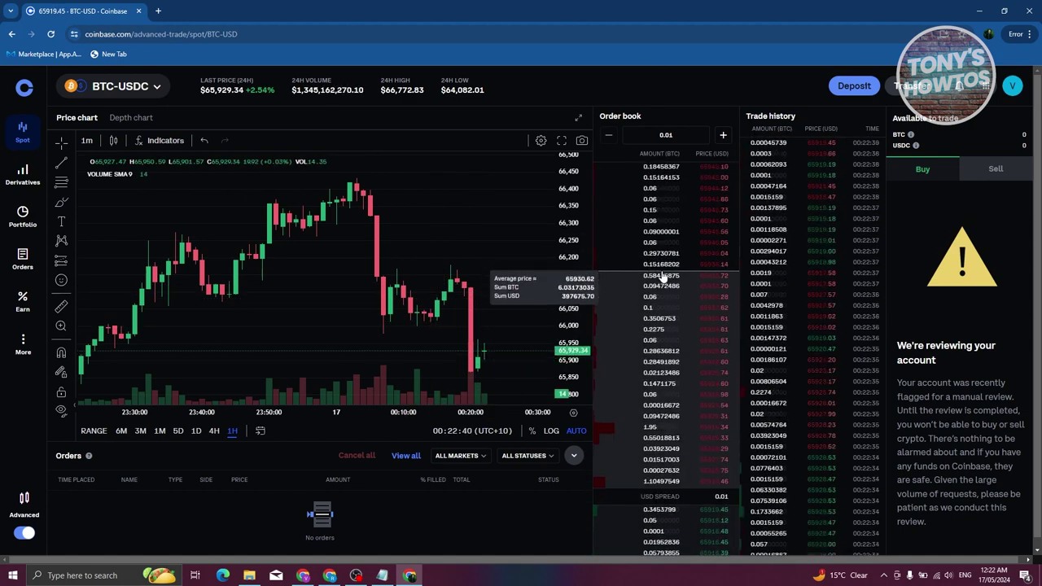
scroll(658, 211, up, 5)
scroll(656, 175, down, 5)
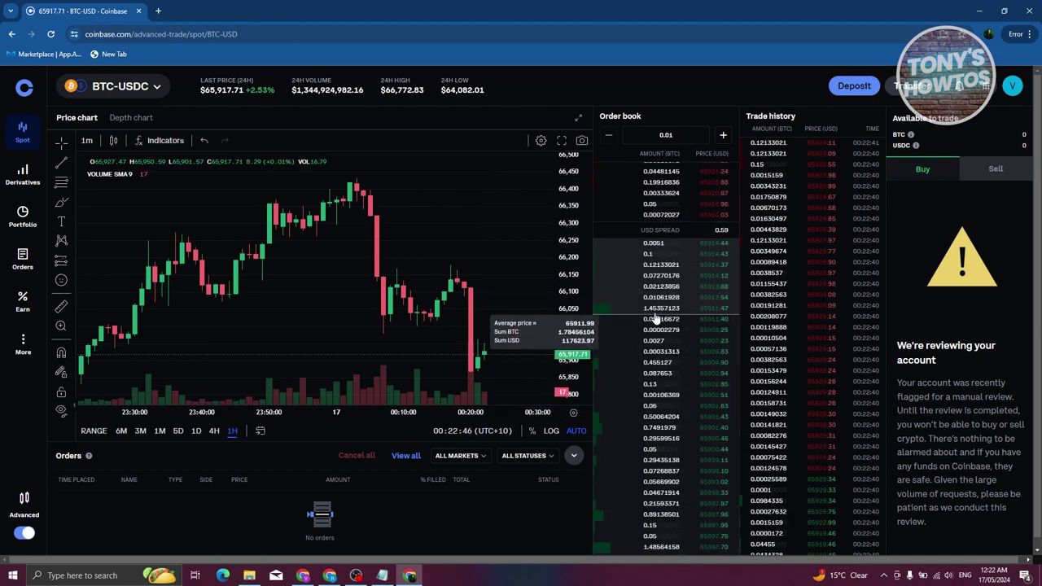
scroll(418, 198, down, 3)
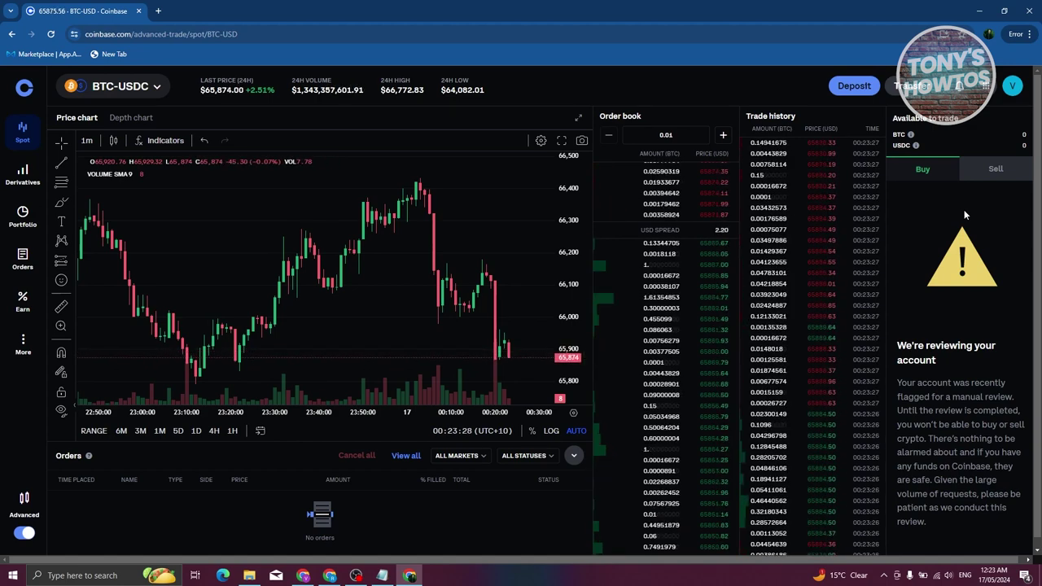
click(16, 184)
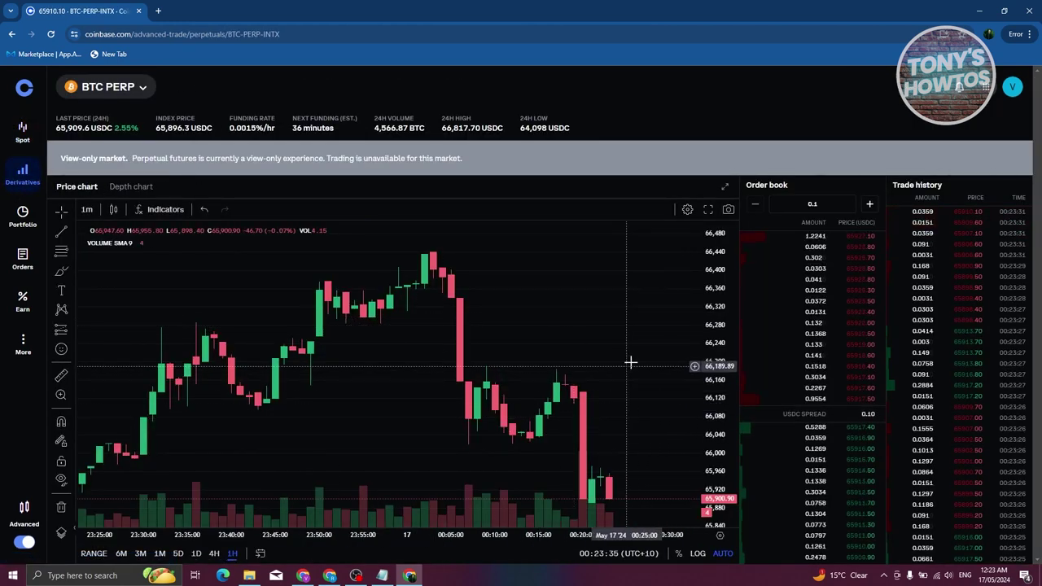
Open the Advanced Portfolio page showing the ₱0.00 balance and 0 open orders.
click(22, 217)
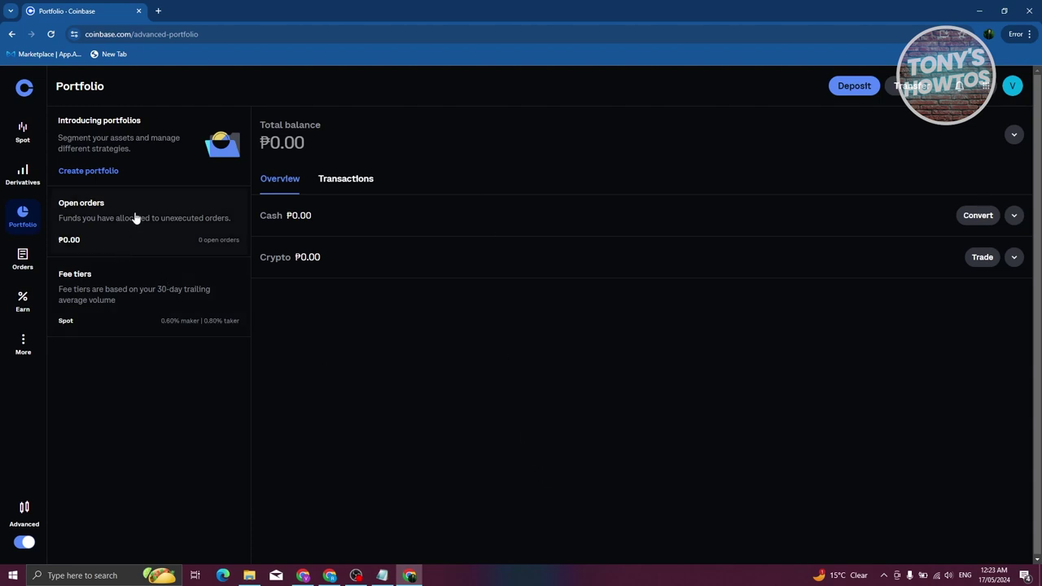
Review the empty Orders, Fills and Advanced 1 fee tiers, then go to Earn and the extra features list.
click(23, 132)
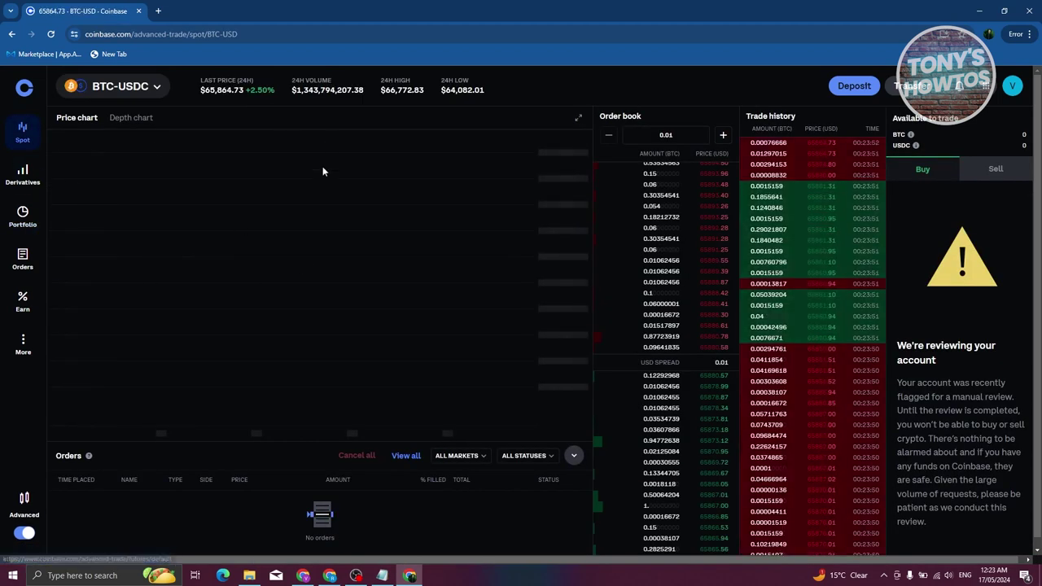
click(37, 259)
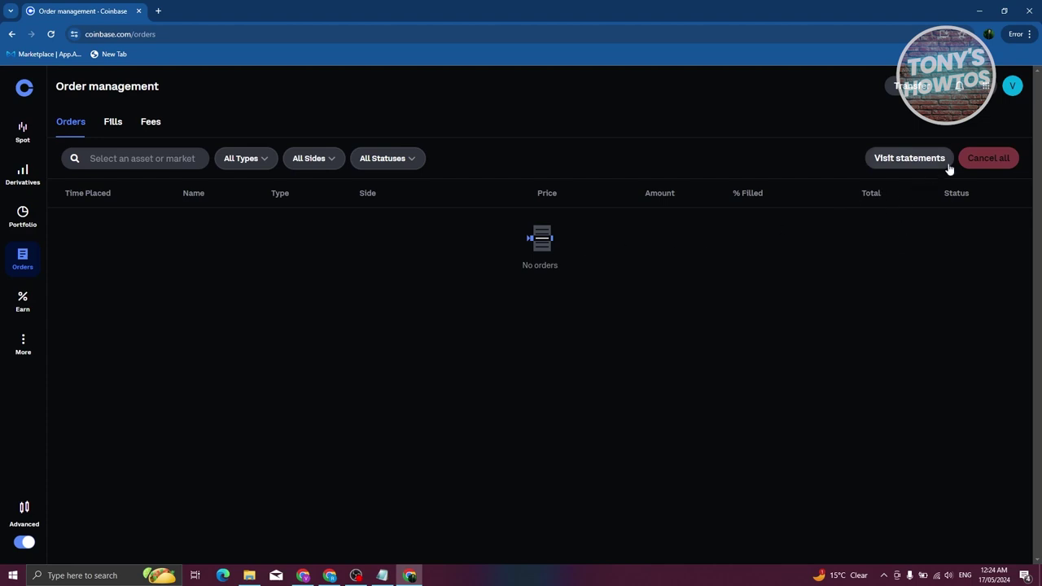
click(110, 124)
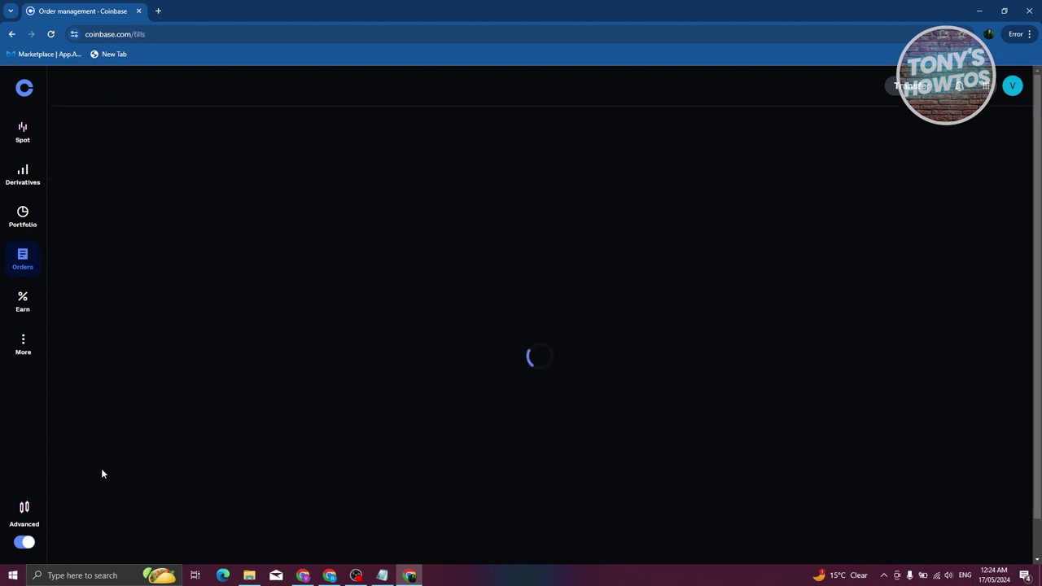
click(157, 124)
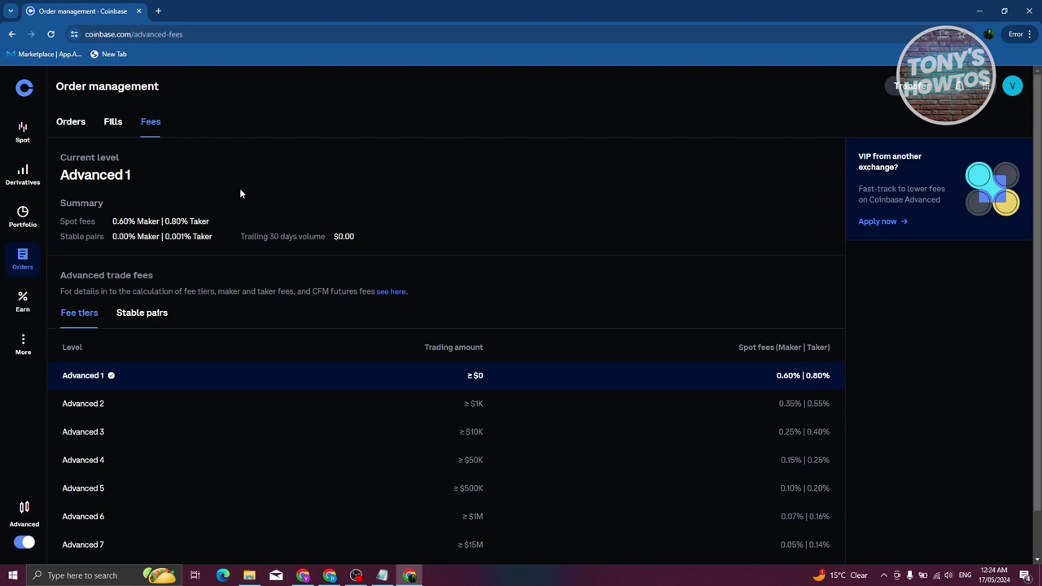
click(20, 306)
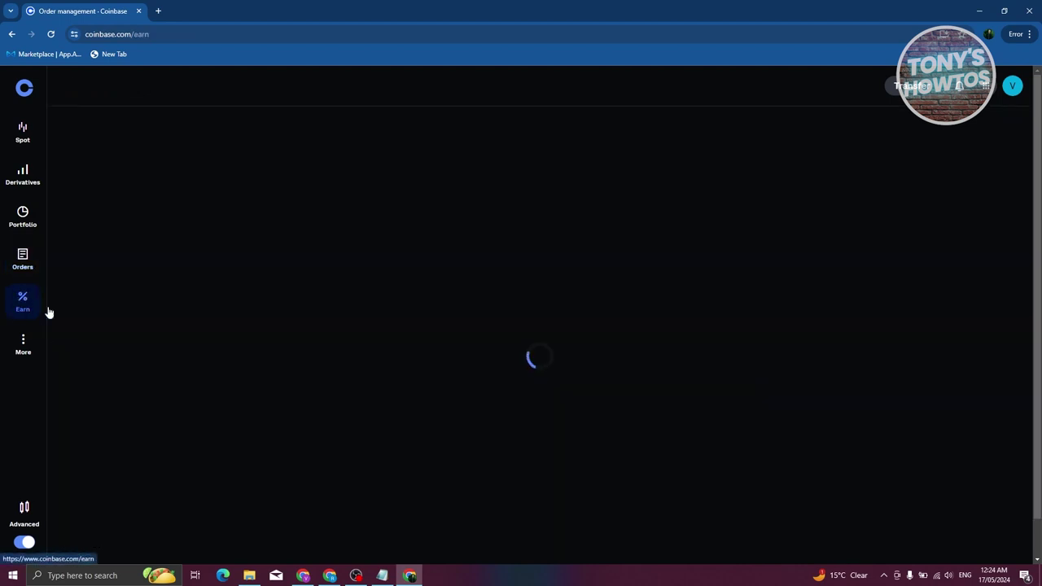
click(23, 345)
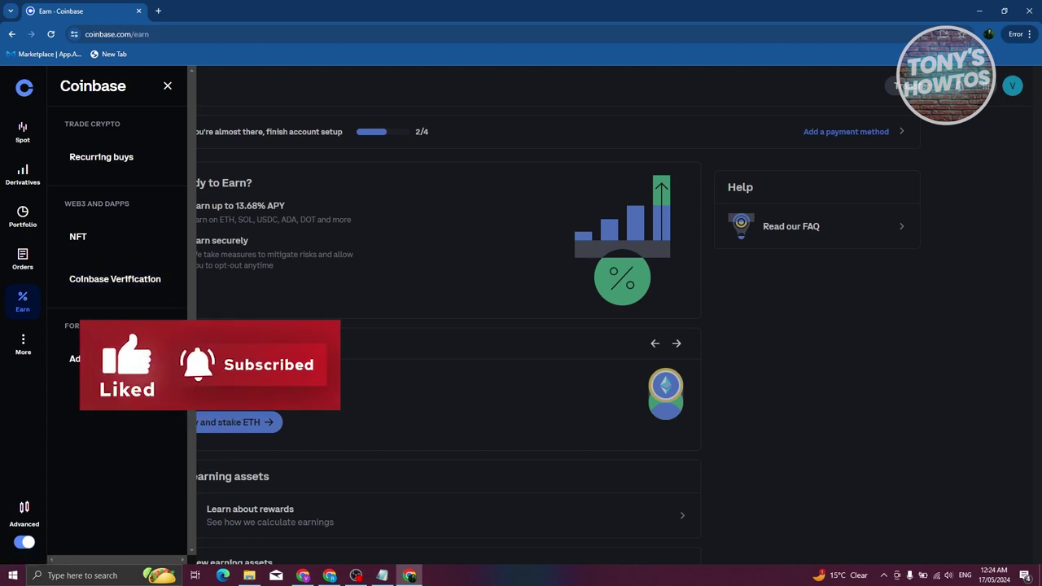
click(168, 86)
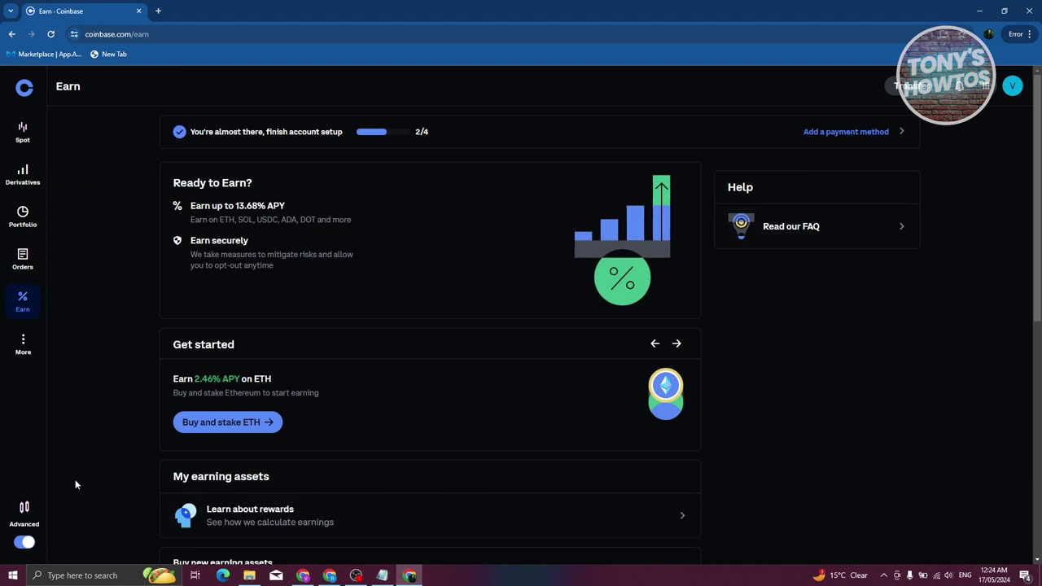
click(1013, 86)
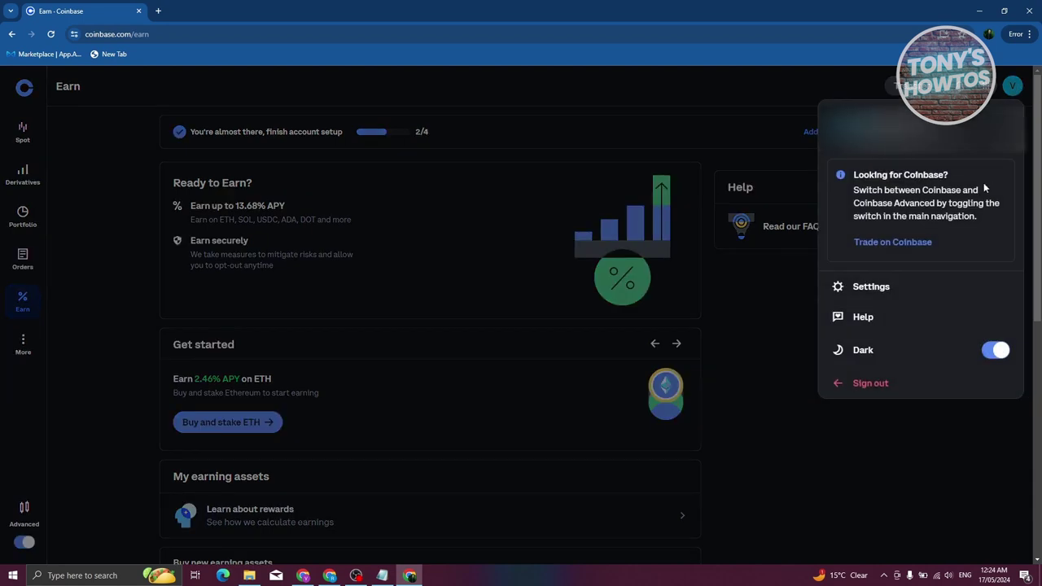
Choose Settings from the profile menu to load the account notification preferences.
click(856, 295)
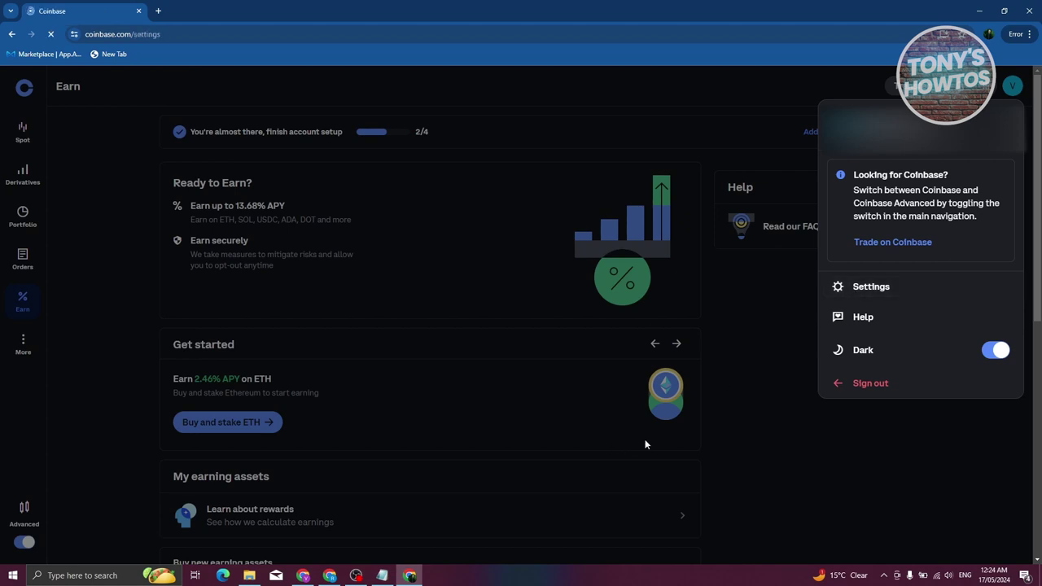